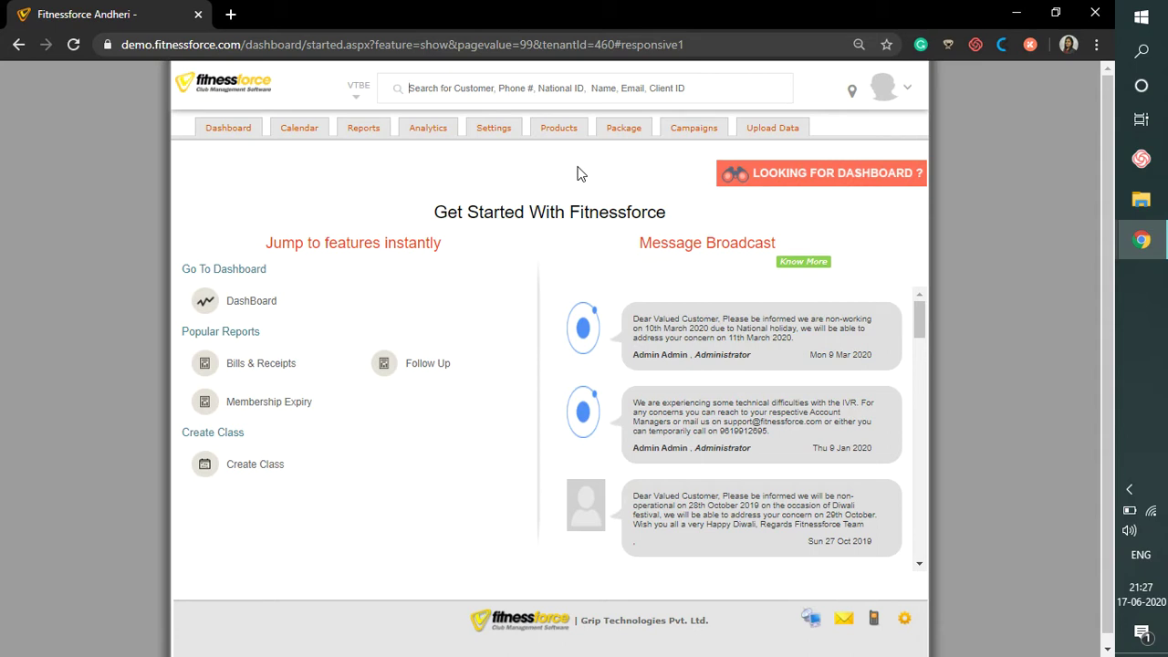
# - Search for the prospect's mobile number and start a new Prospect client from the results
pyautogui.click(592, 90)
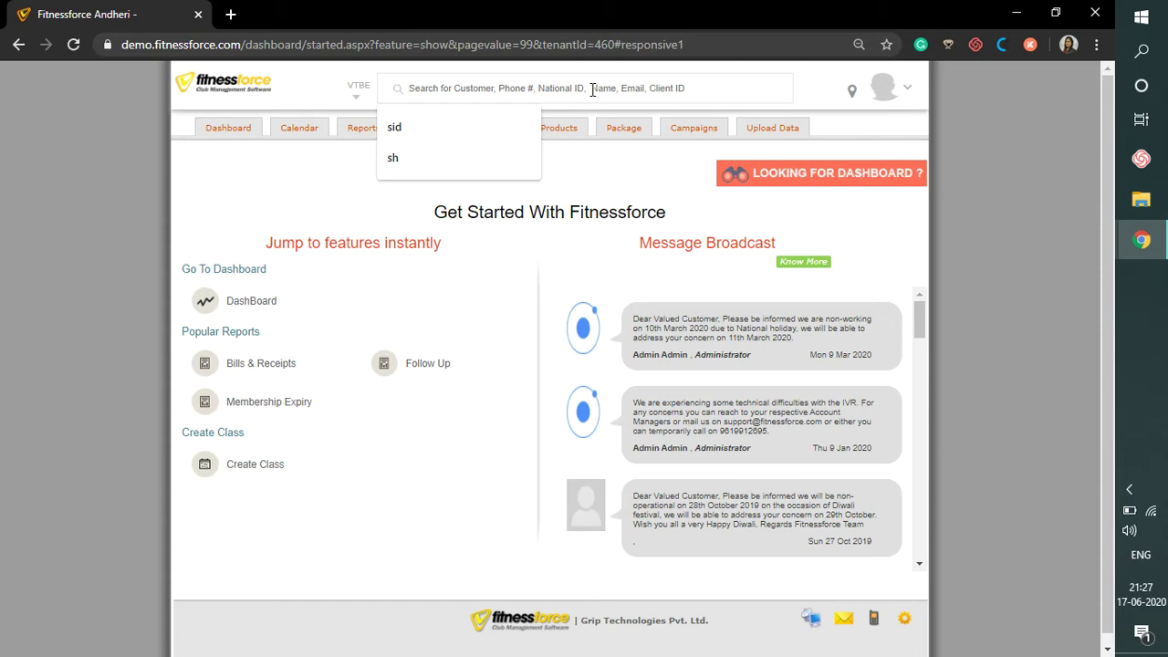
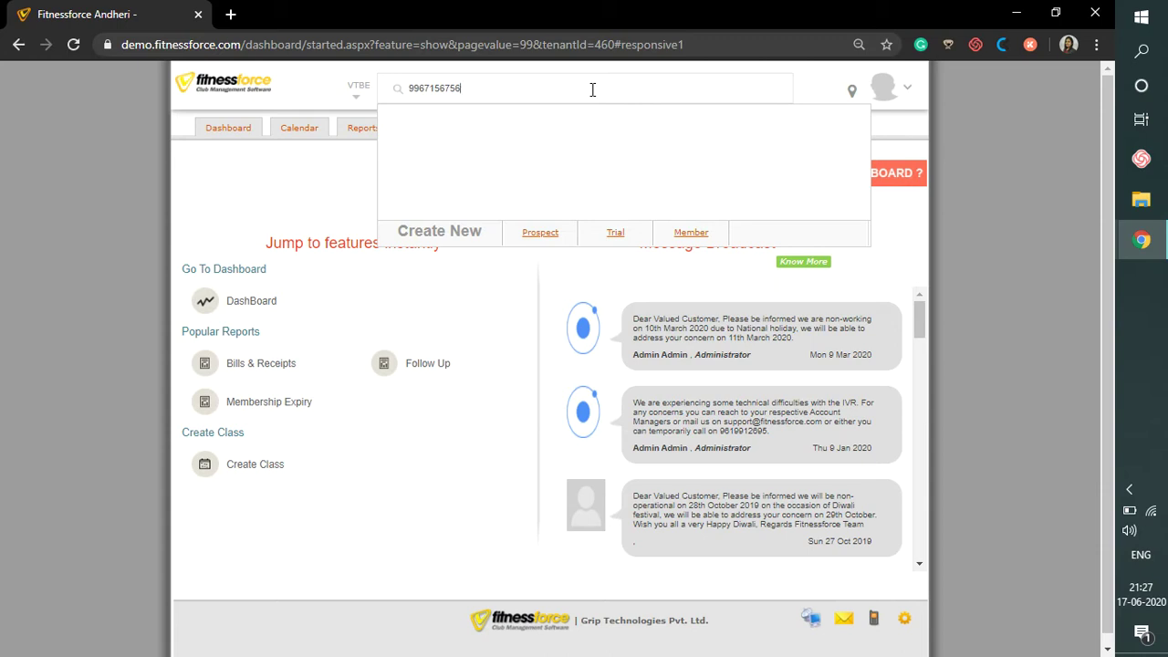
pyautogui.click(540, 232)
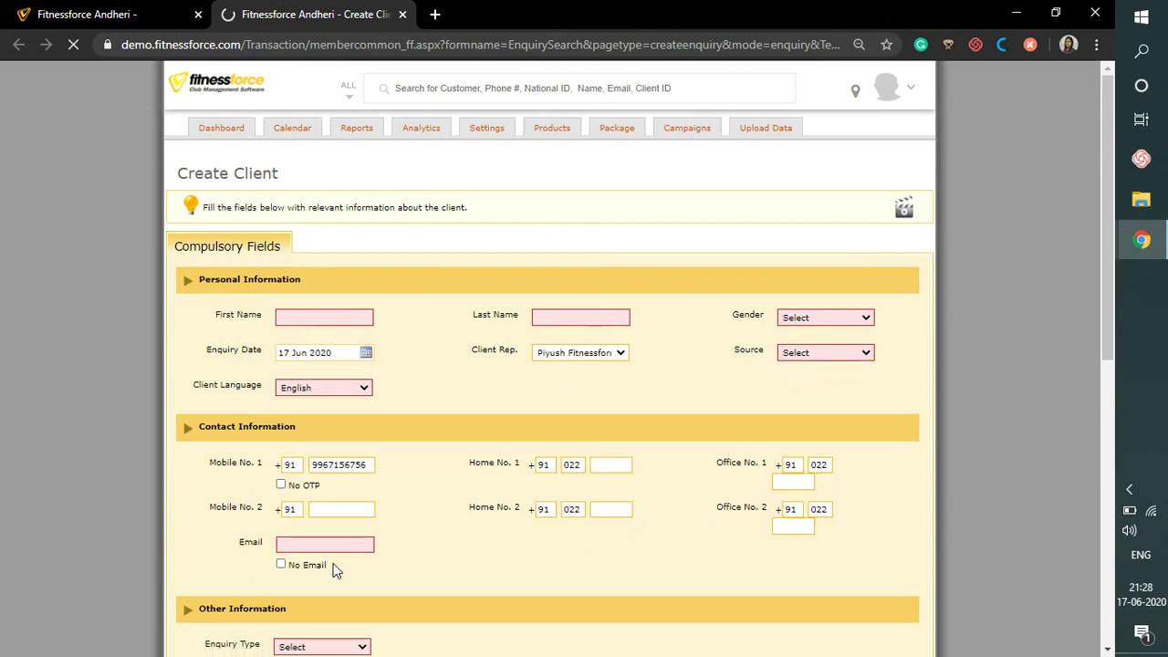
# - Enter the client's first name and last name
pyautogui.click(341, 322)
pyautogui.write('Juliet')
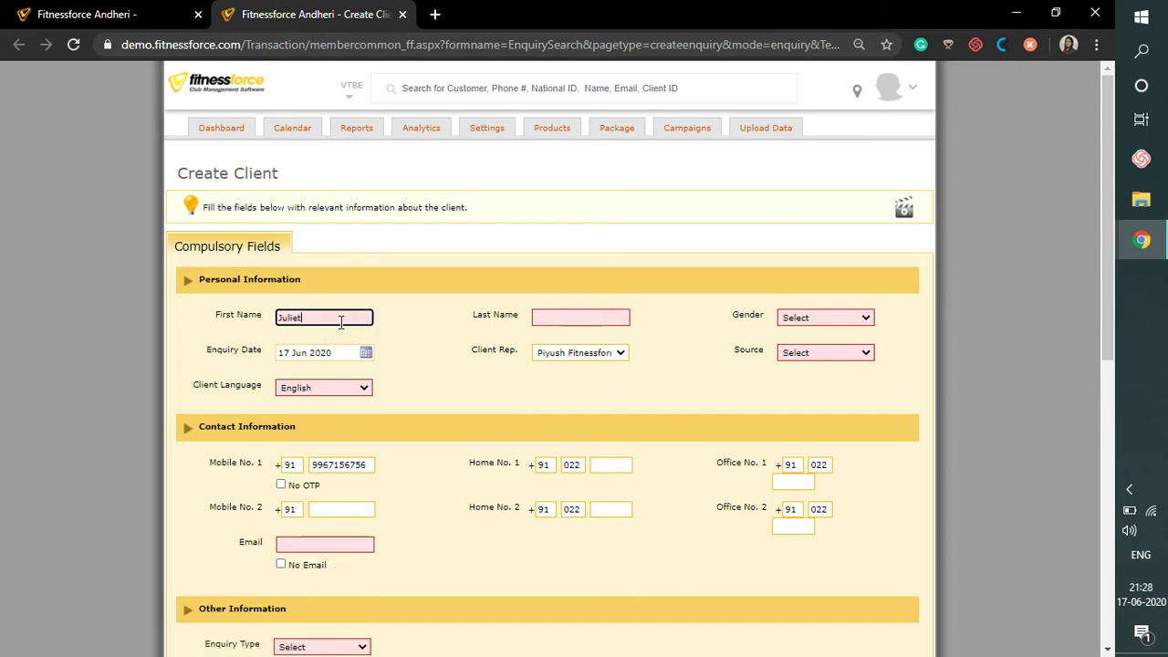
pyautogui.press('Tab')
pyautogui.write('K')
pyautogui.press('Tab')
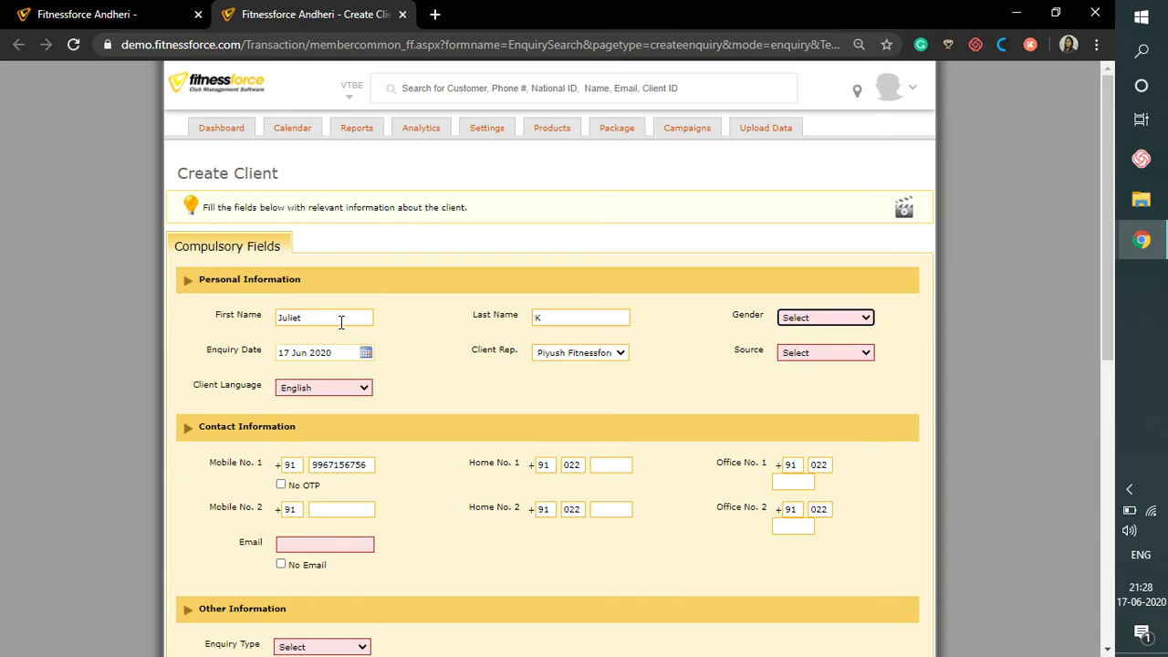
# - Set gender to Female, tick No Email, and choose Website as the source
pyautogui.click(814, 321)
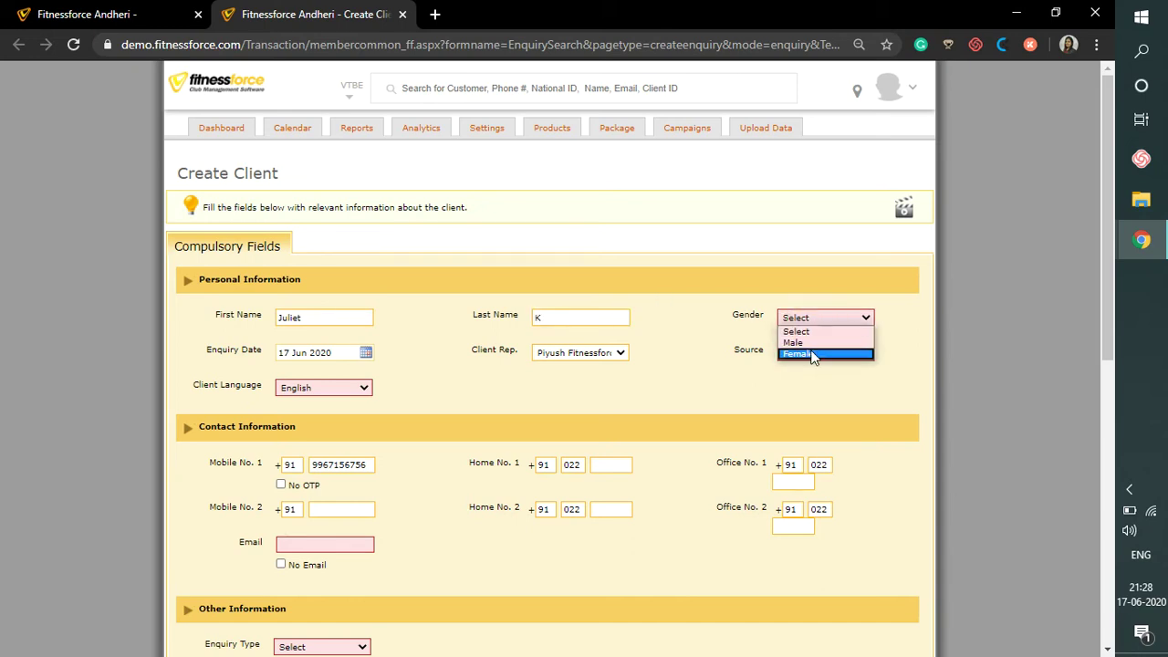
pyautogui.click(810, 354)
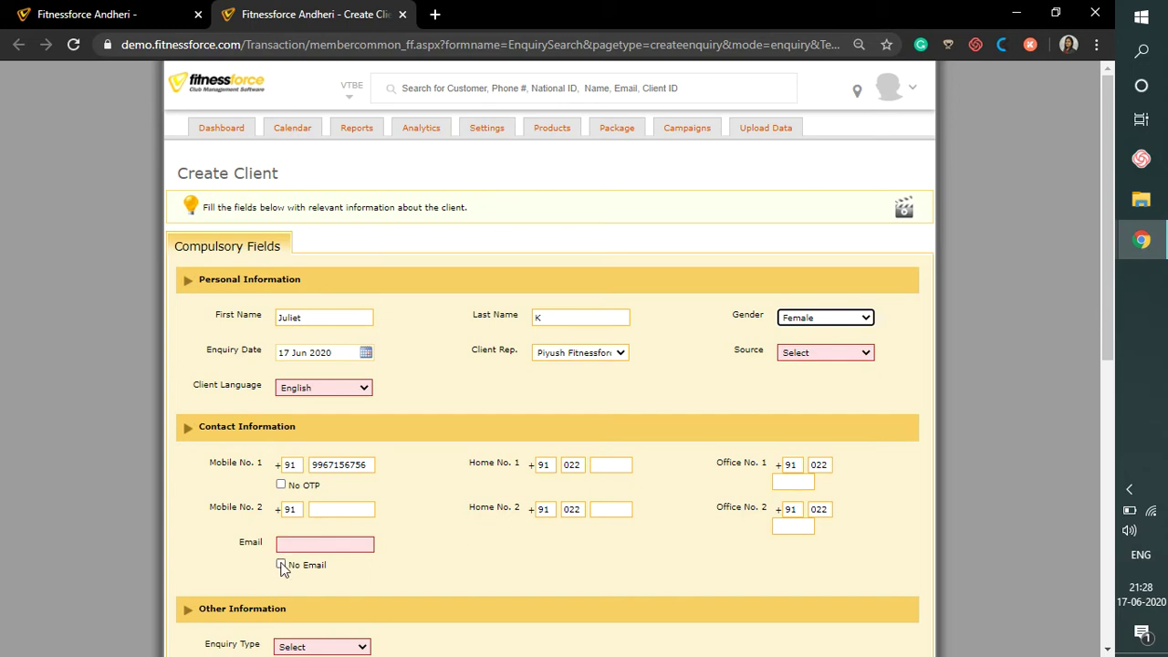
pyautogui.click(281, 565)
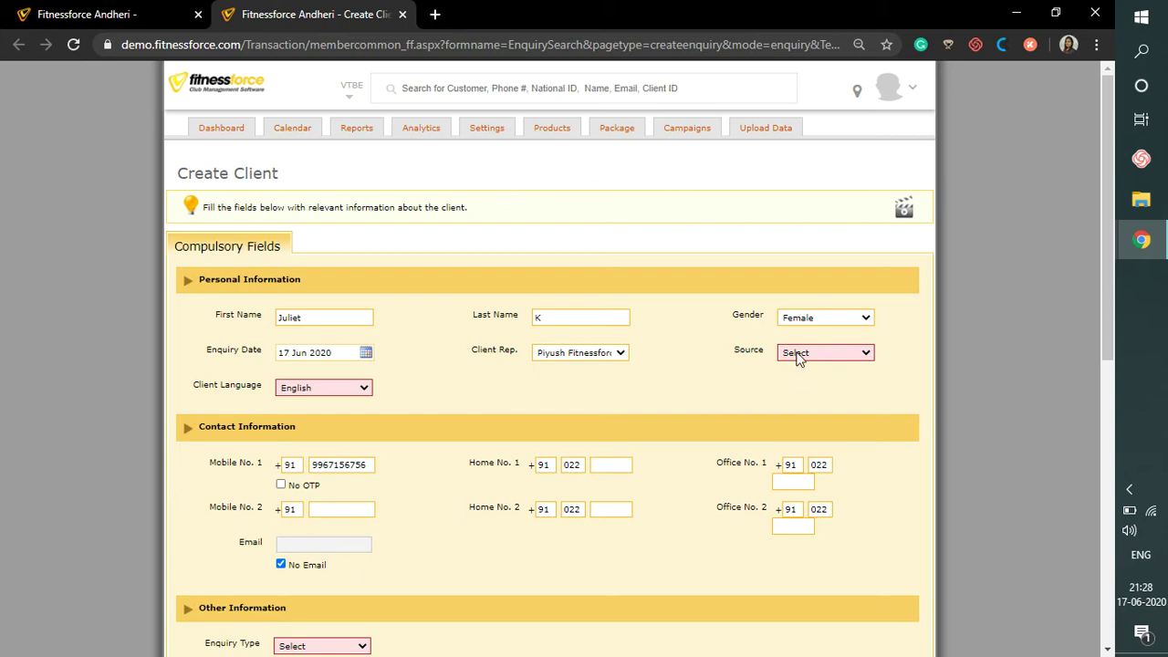
pyautogui.click(796, 356)
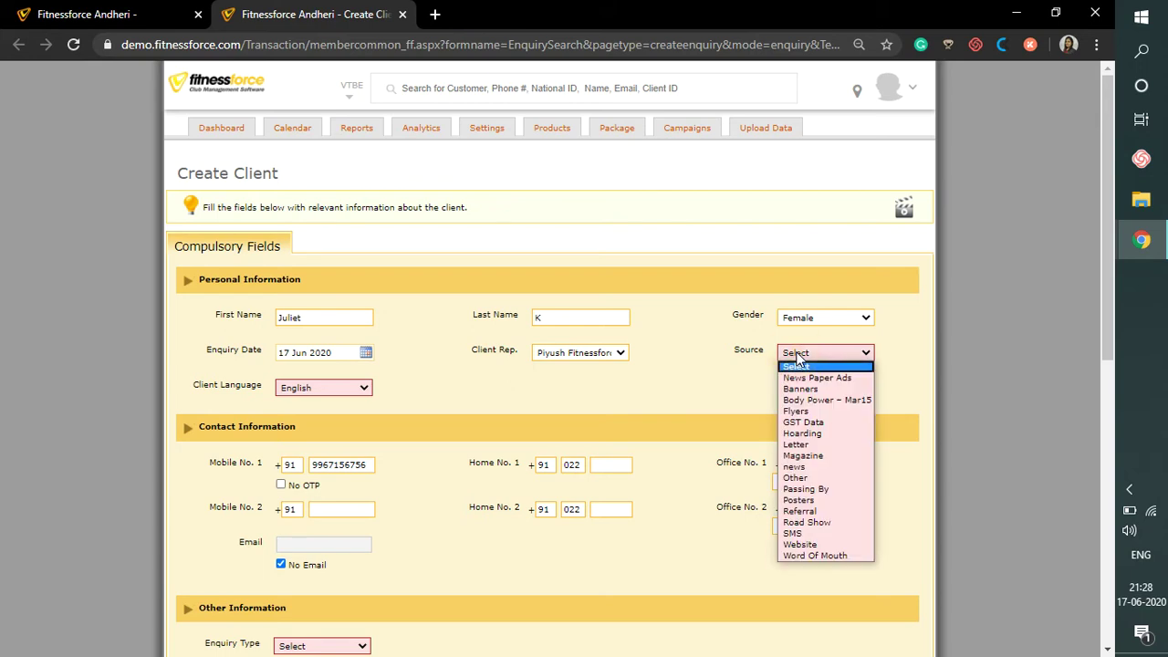
pyautogui.click(809, 544)
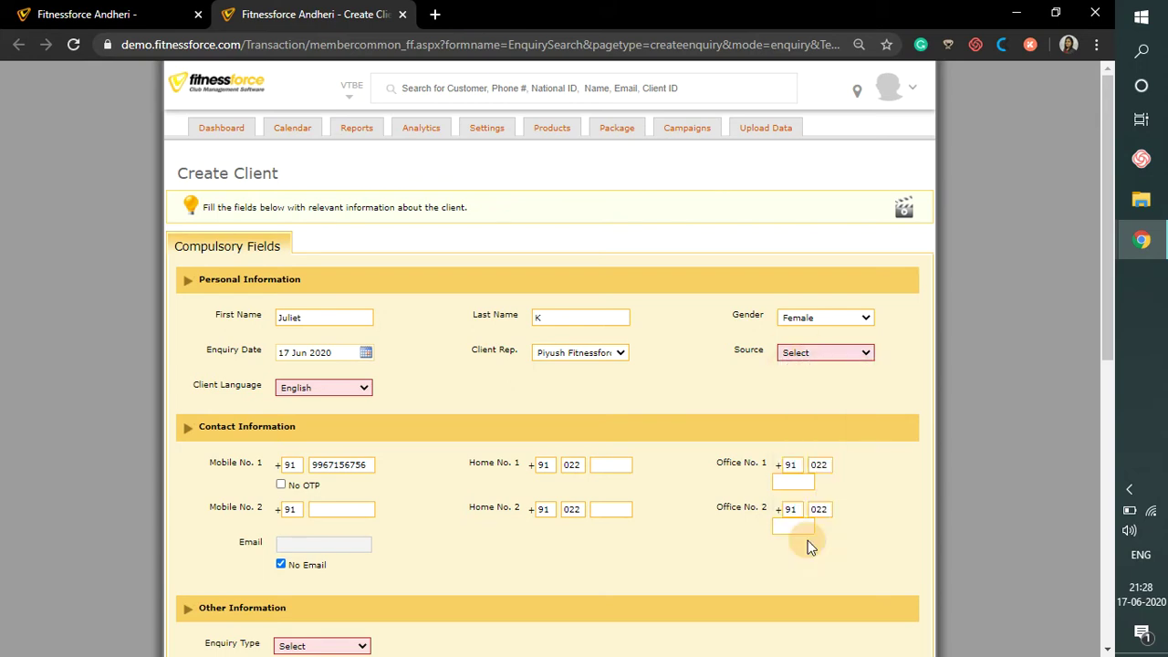
# - Set the enquiry type to Website
pyautogui.scroll(-1, 651, 424)
pyautogui.scroll(-2, 651, 425)
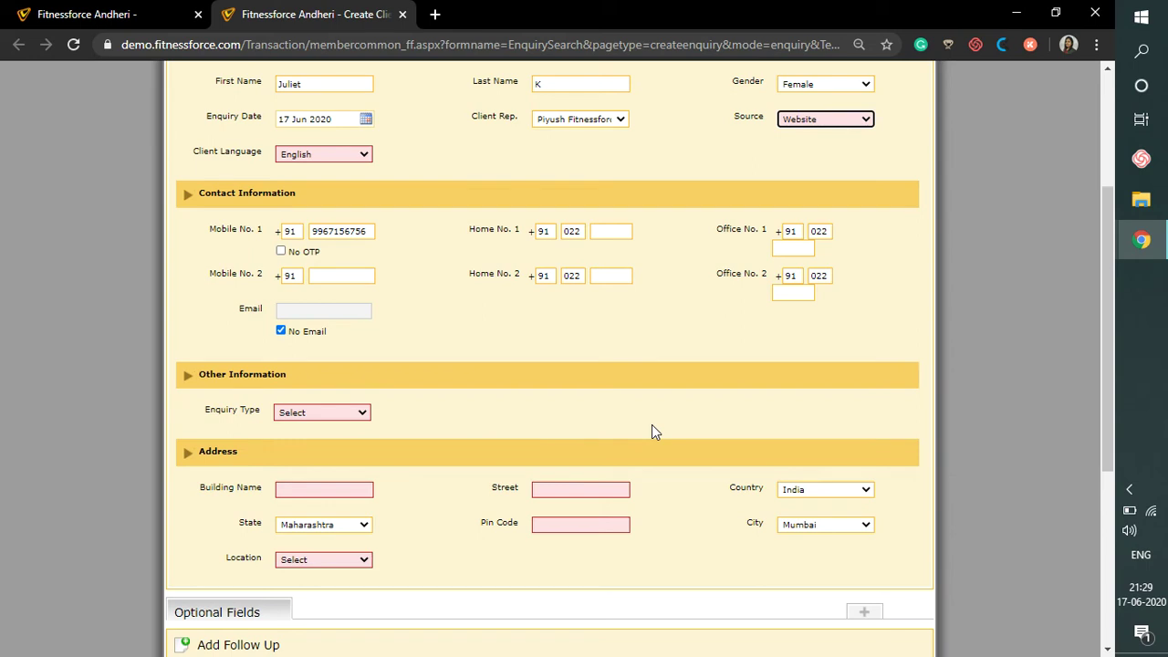
pyautogui.click(363, 413)
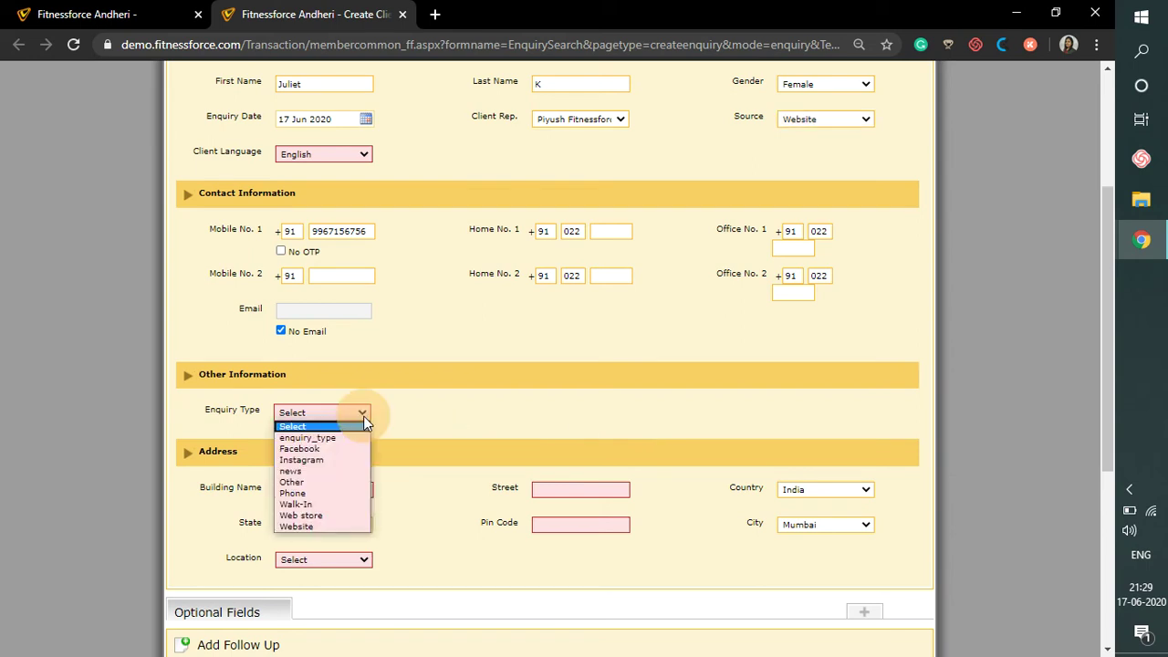
pyautogui.click(331, 524)
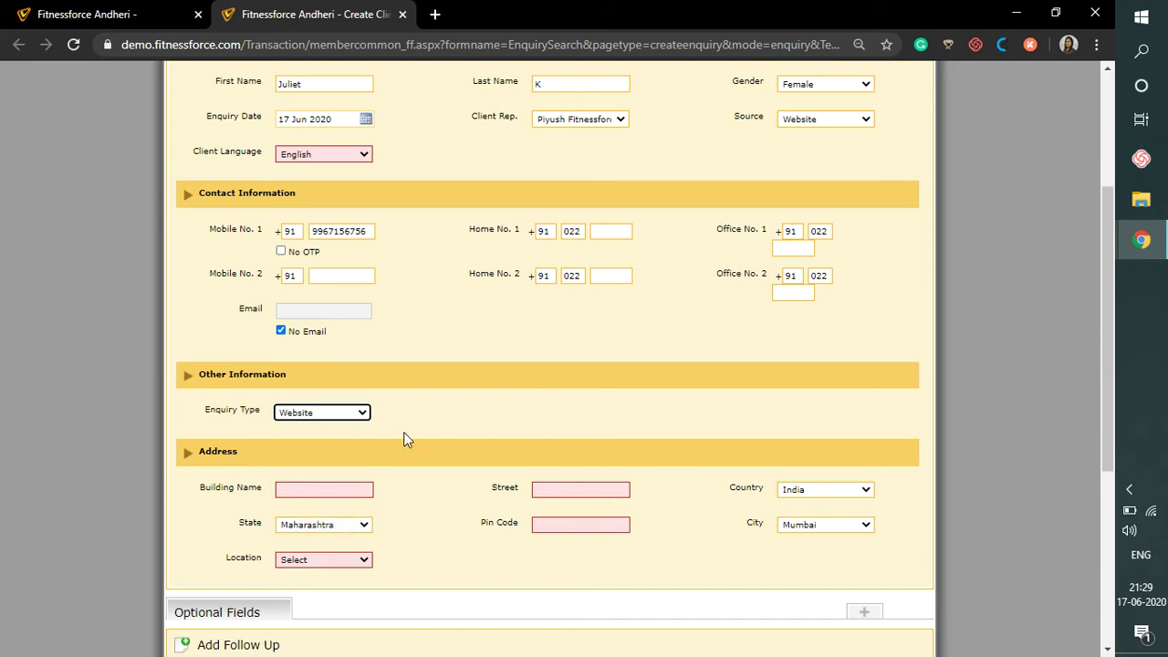
# - Fill in the building number, street and pin code, and choose Bandra as the location
pyautogui.scroll(-2, 403, 438)
pyautogui.click(347, 379)
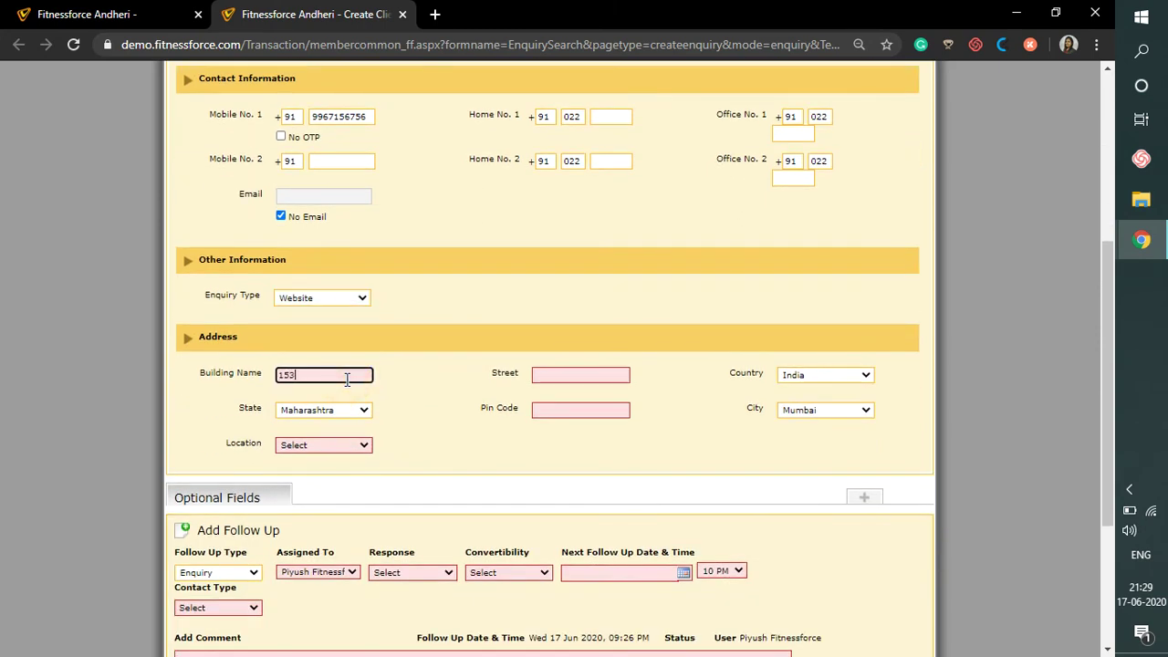
pyautogui.press('Tab')
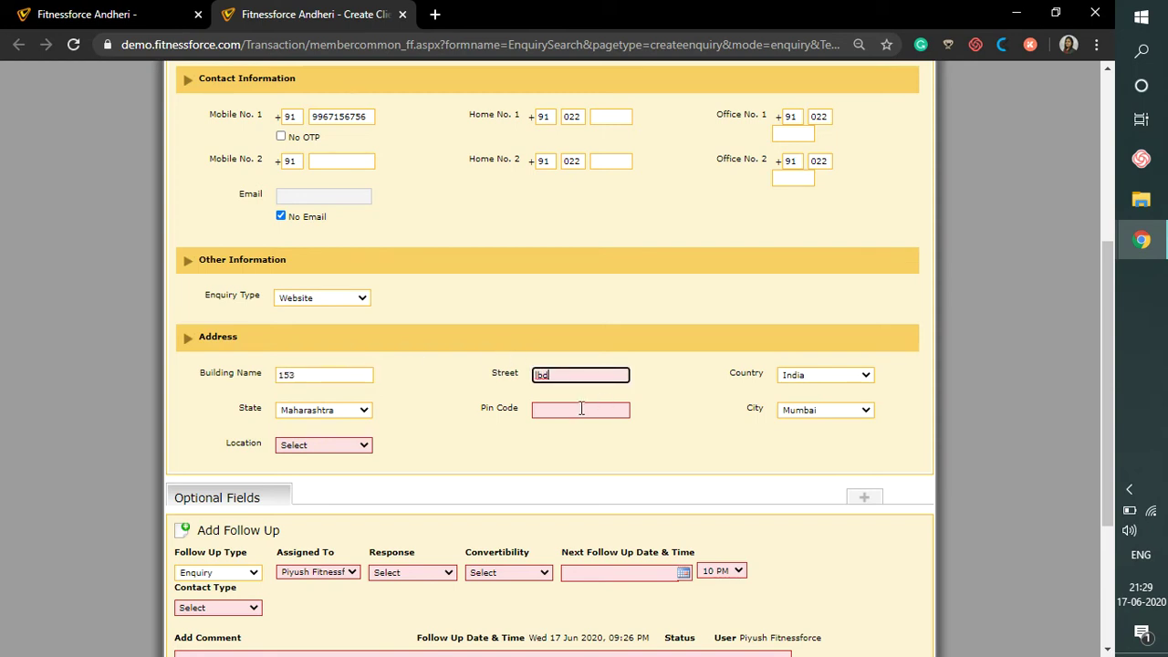
pyautogui.click(566, 411)
pyautogui.write('400086')
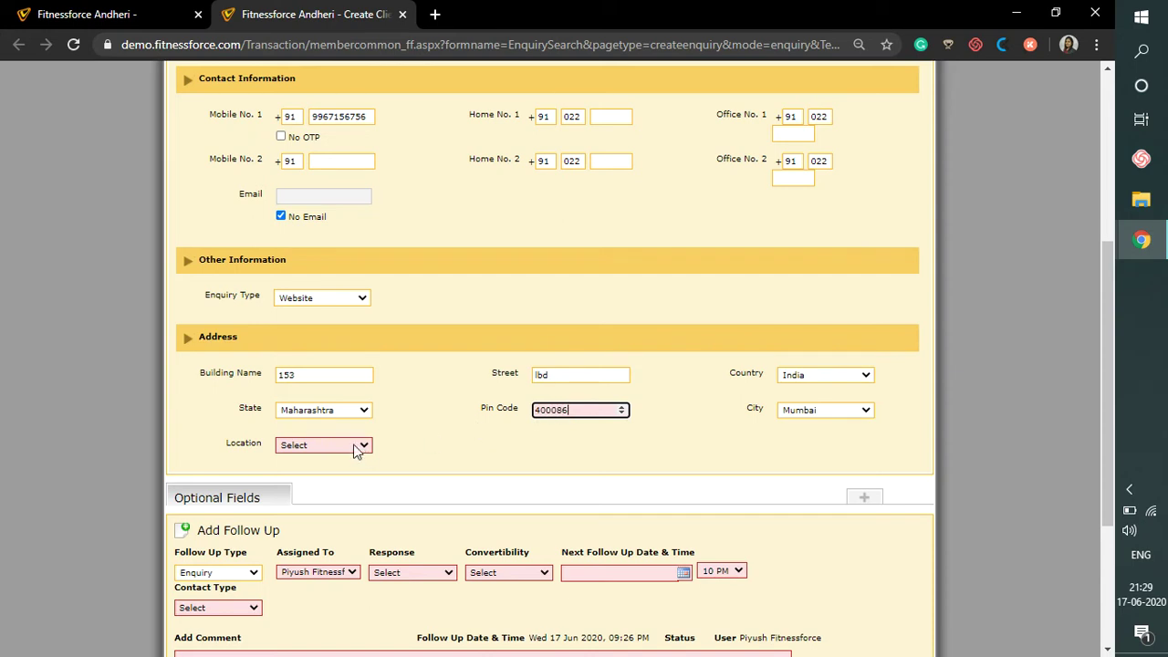
pyautogui.click(356, 447)
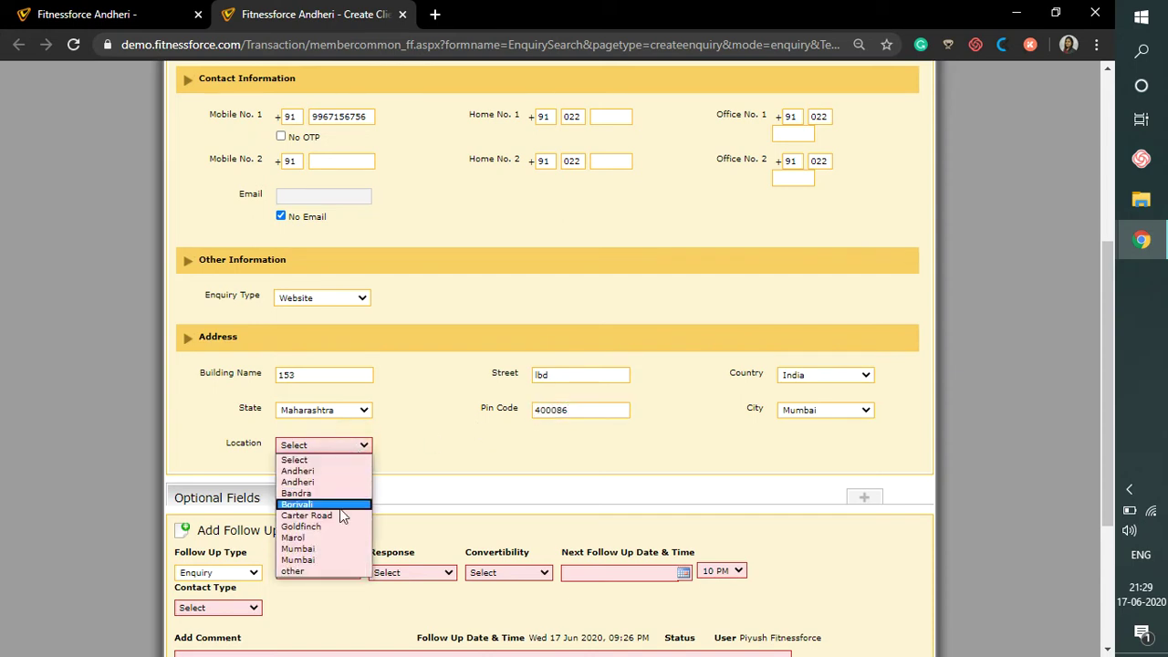
pyautogui.click(301, 493)
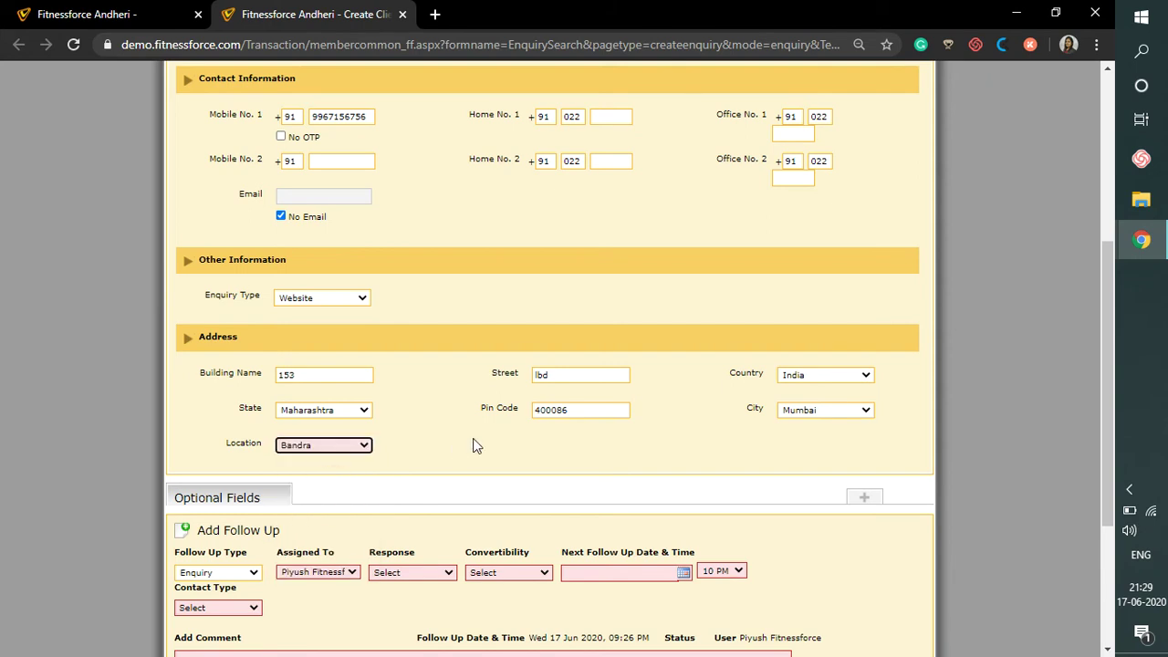
pyautogui.scroll(-3, 473, 445)
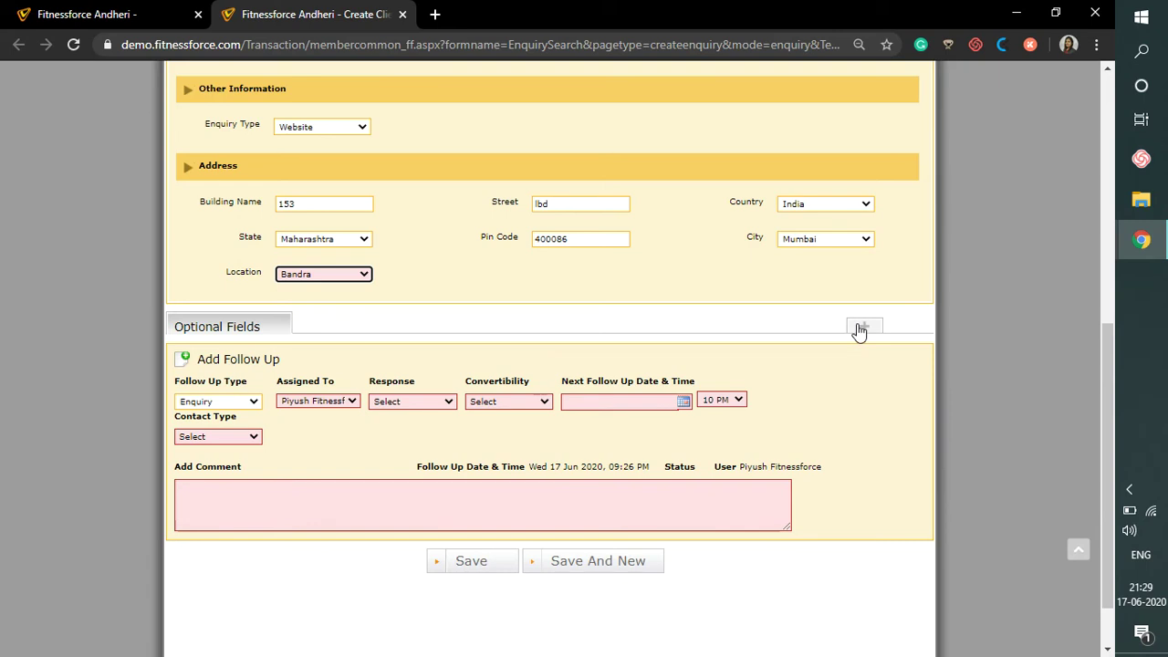
# - Expand the Optional Fields section and move down to the follow-up type in Add Follow Up
pyautogui.click(861, 328)
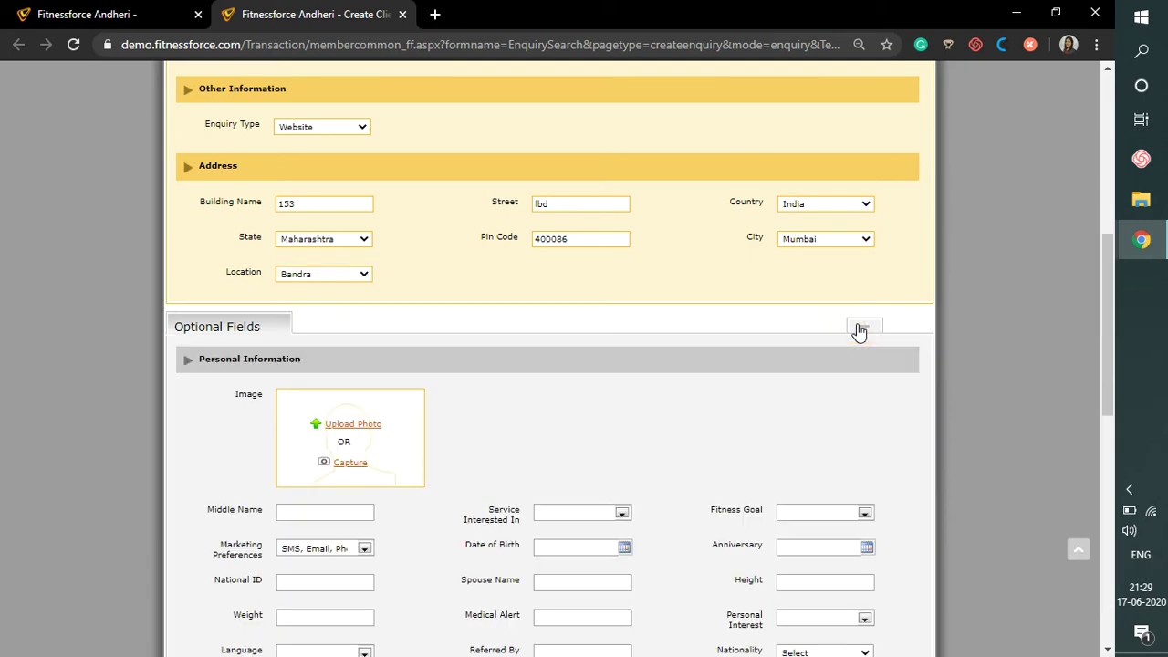
pyautogui.scroll(-4, 799, 368)
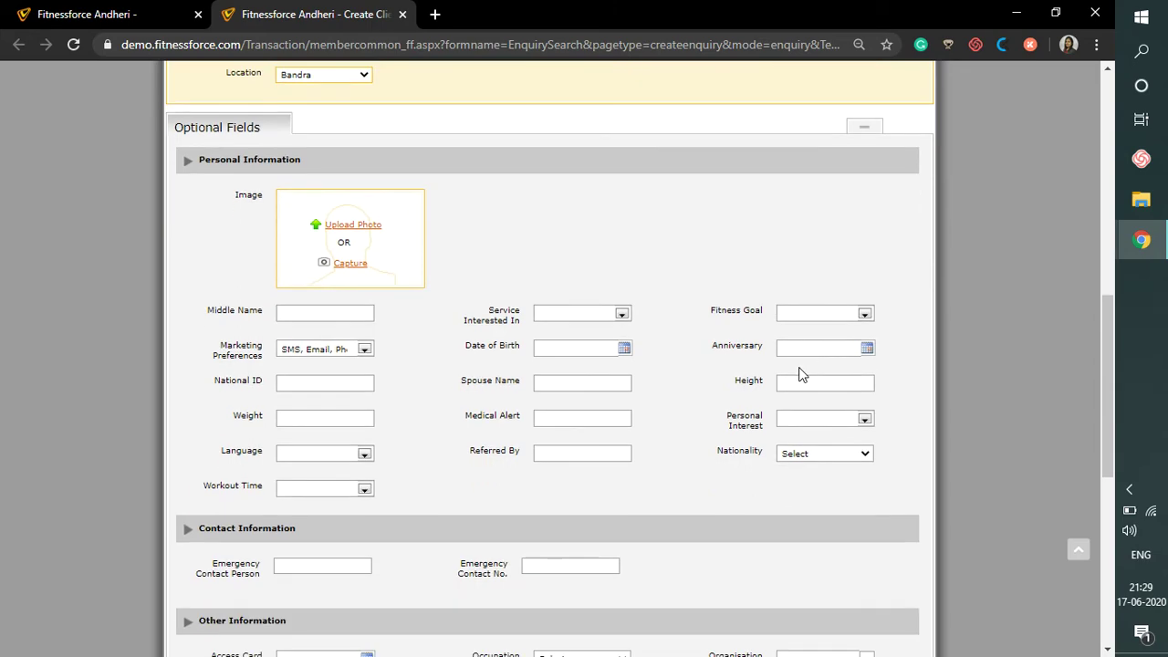
pyautogui.scroll(-8, 799, 374)
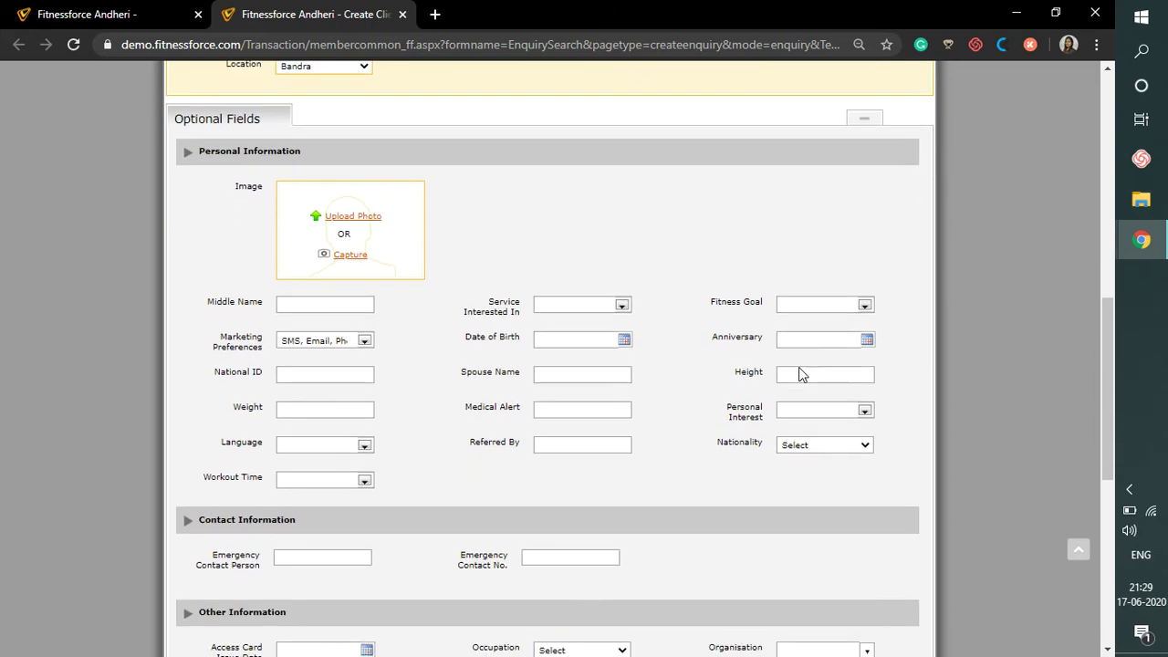
pyautogui.scroll(-3, 799, 374)
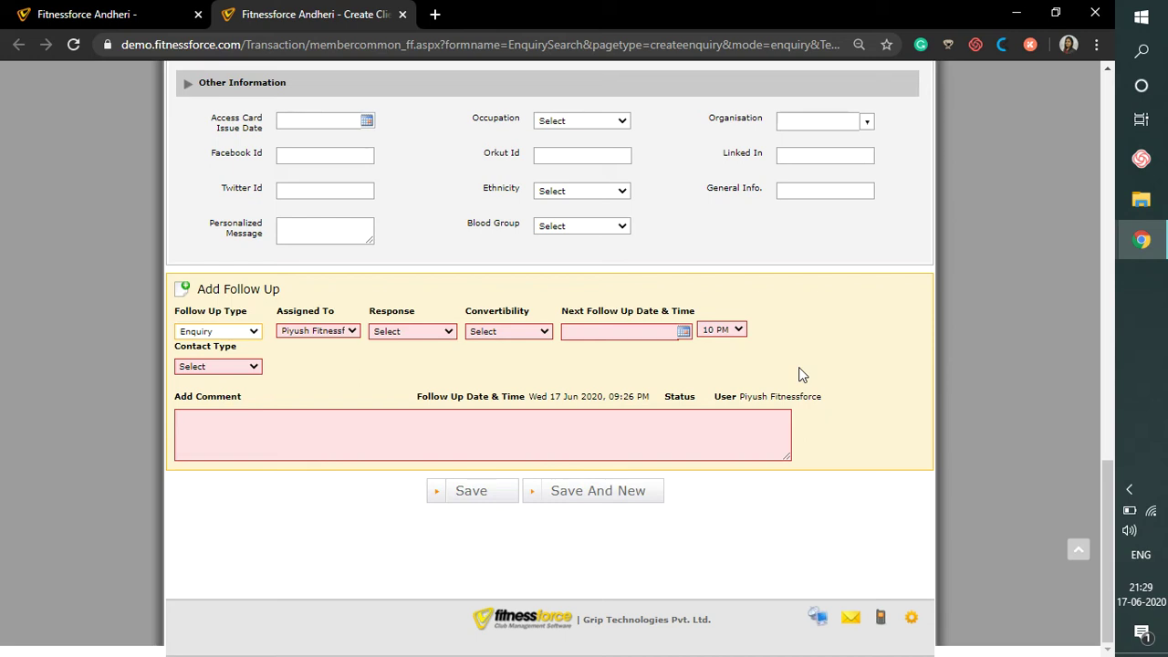
pyautogui.click(239, 335)
# - Keep follow-up type Enquiry, set response to Follow Up Again and convertibility to Hot
pyautogui.click(237, 336)
pyautogui.click(408, 334)
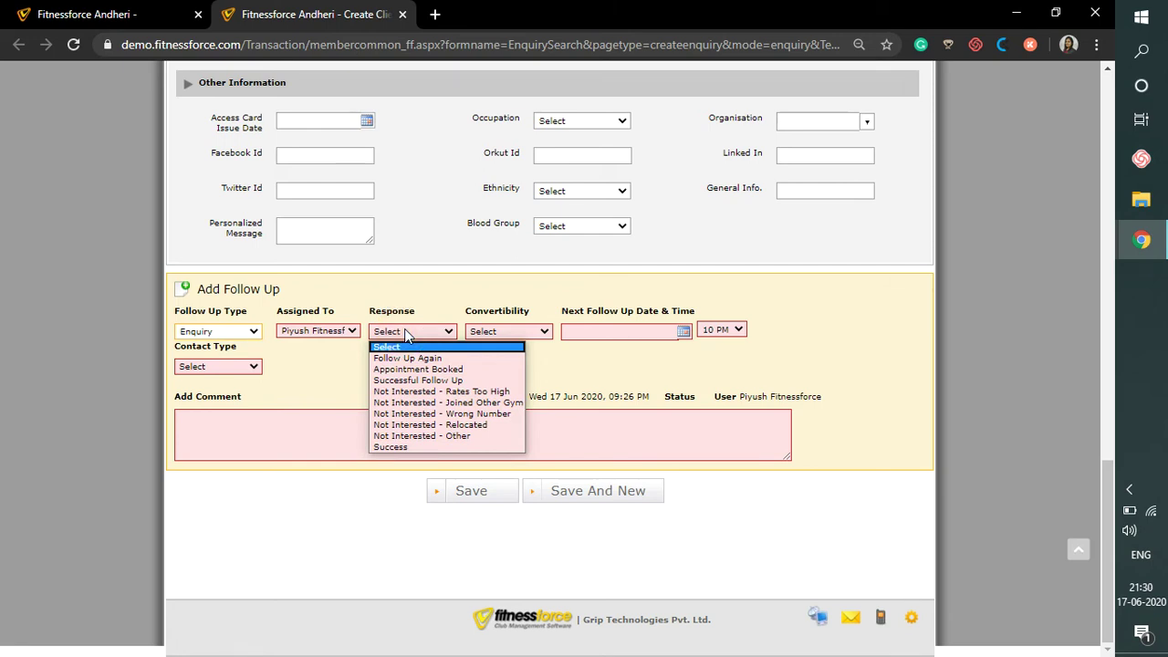
pyautogui.click(408, 358)
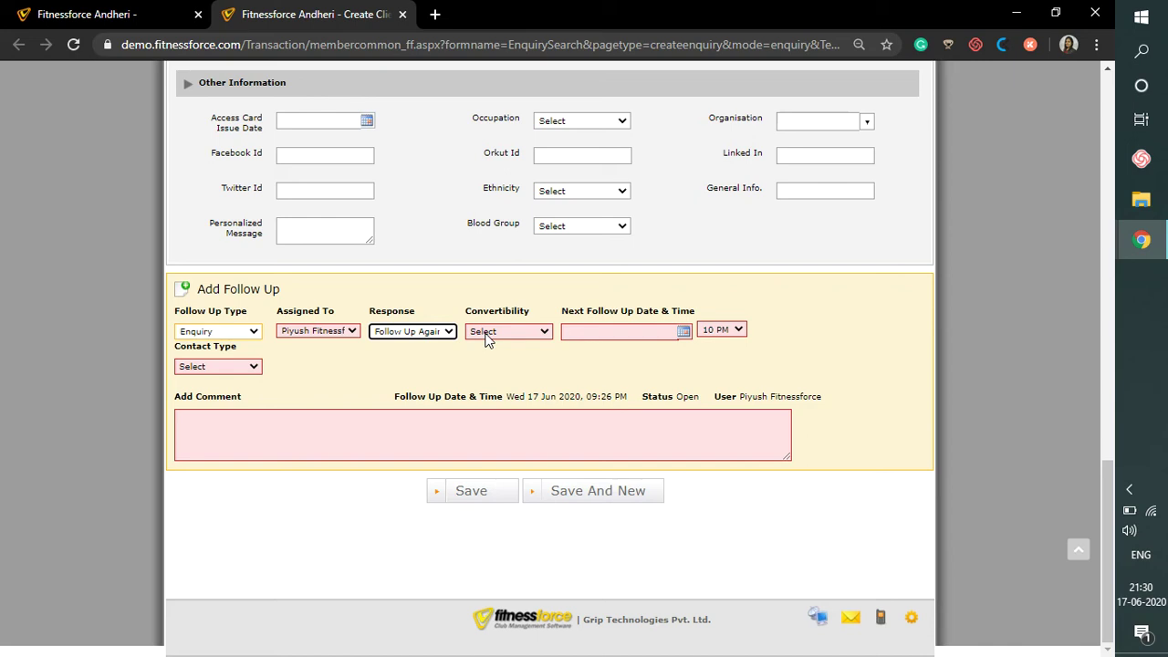
pyautogui.click(486, 336)
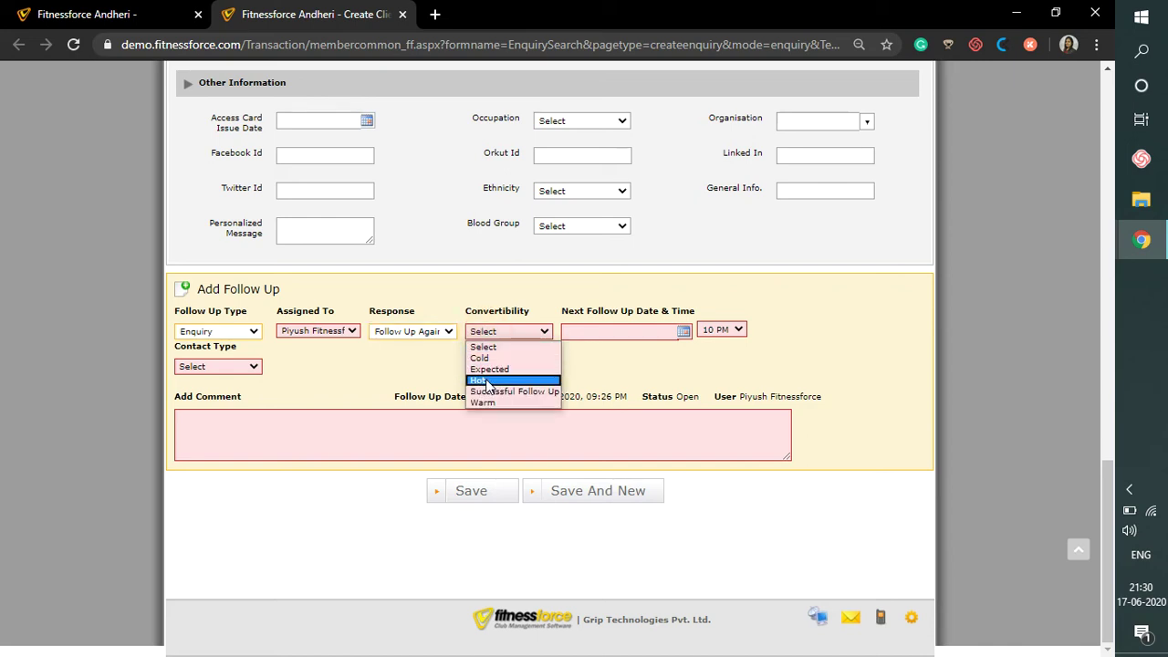
pyautogui.click(487, 381)
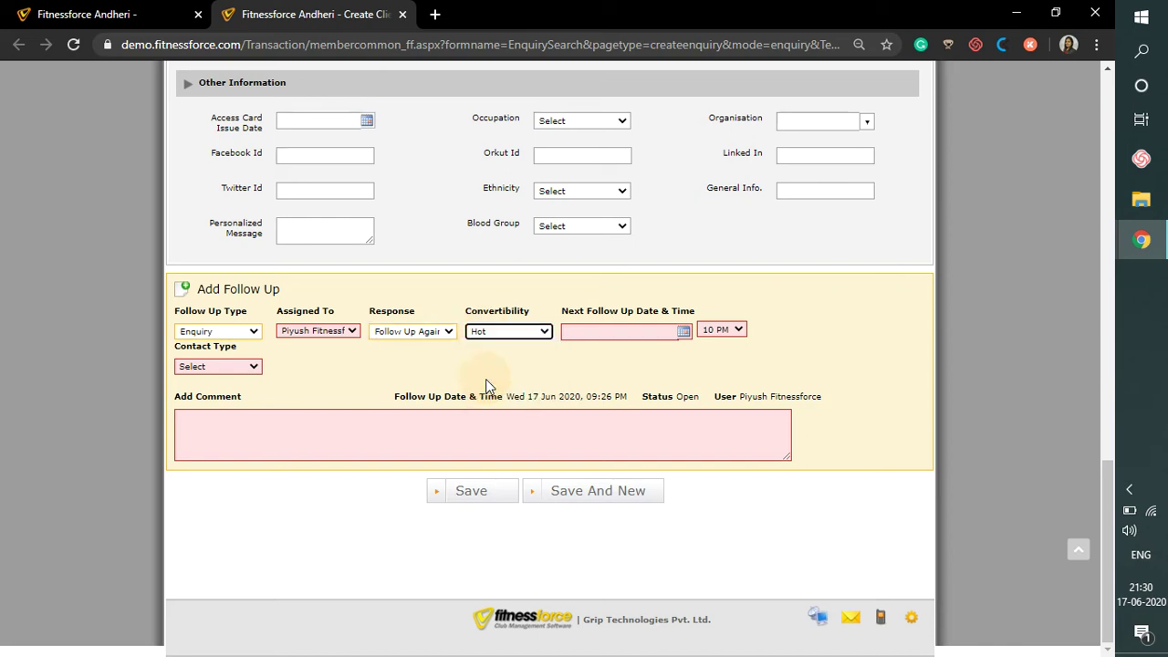
# - Schedule the next follow-up for 24 June at 3 PM with comment 'Pitched 12 months gym membership - very interested'
pyautogui.click(628, 330)
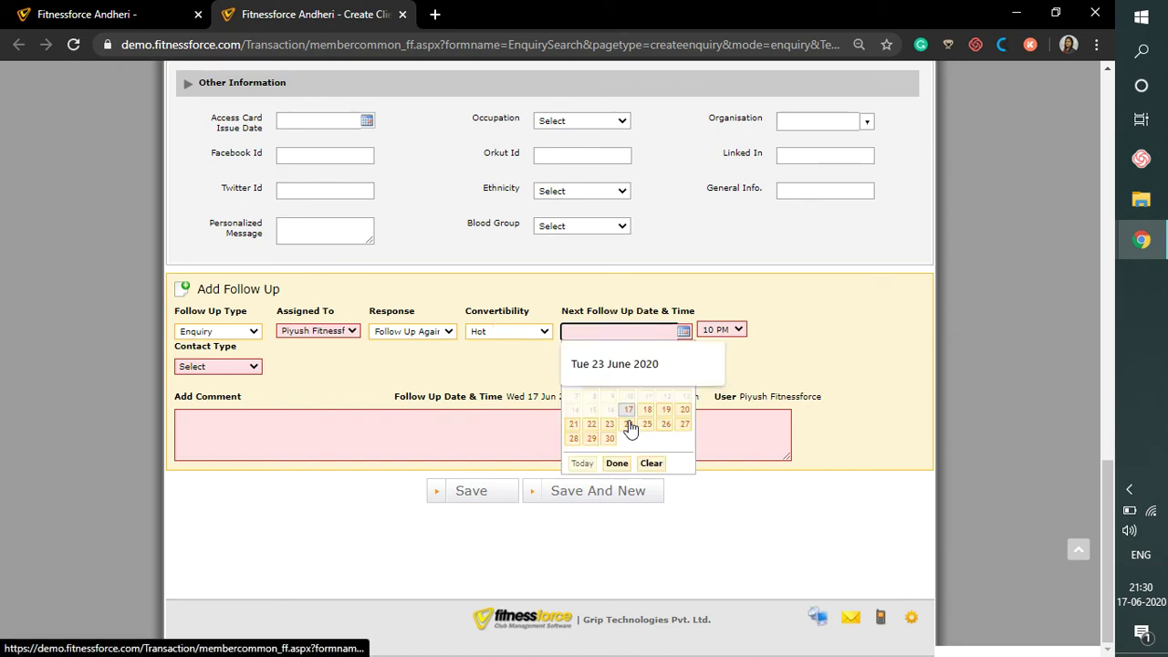
pyautogui.click(629, 425)
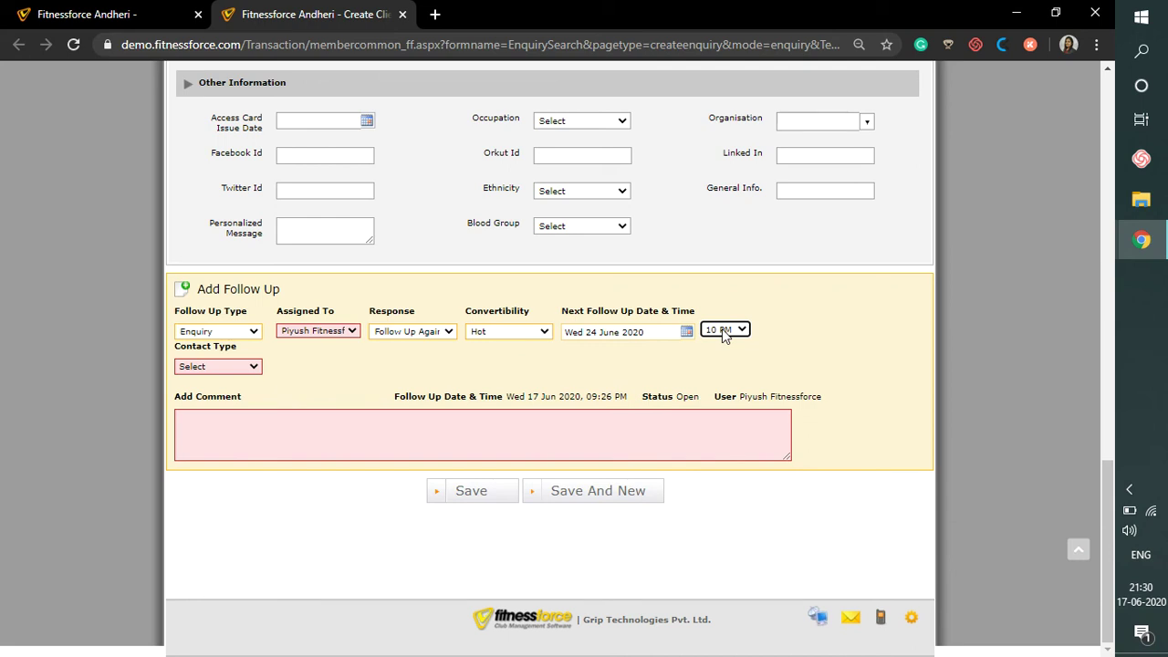
pyautogui.click(722, 330)
pyautogui.click(717, 442)
pyautogui.click(531, 410)
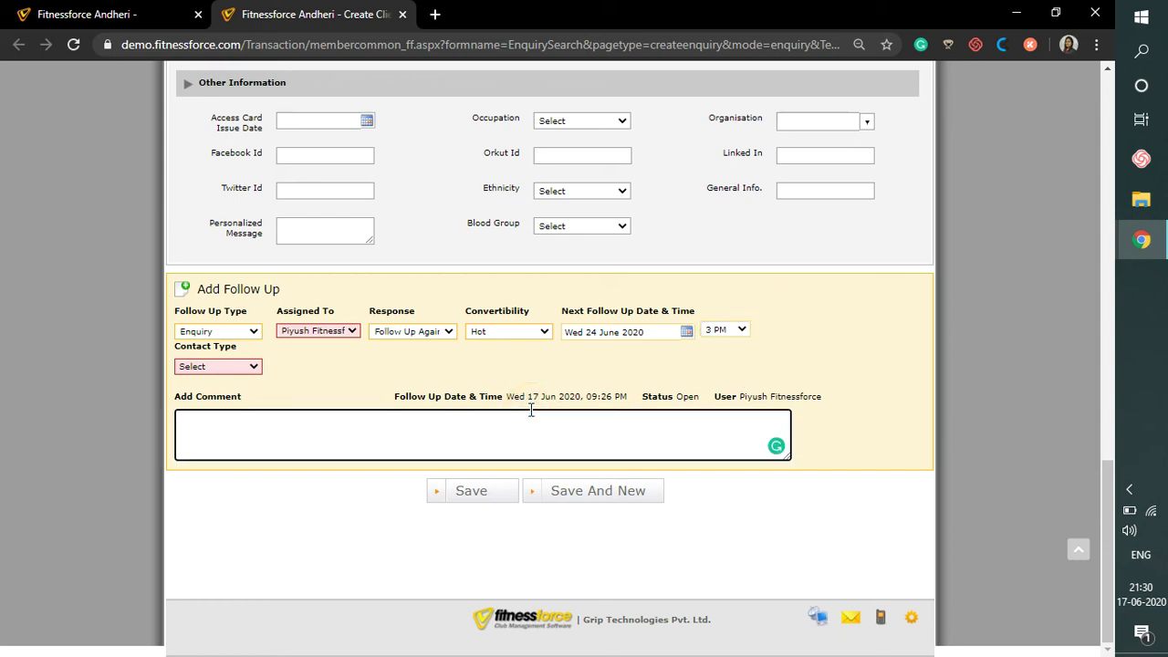
pyautogui.write('Pitched 12 months gym membership - very interested')
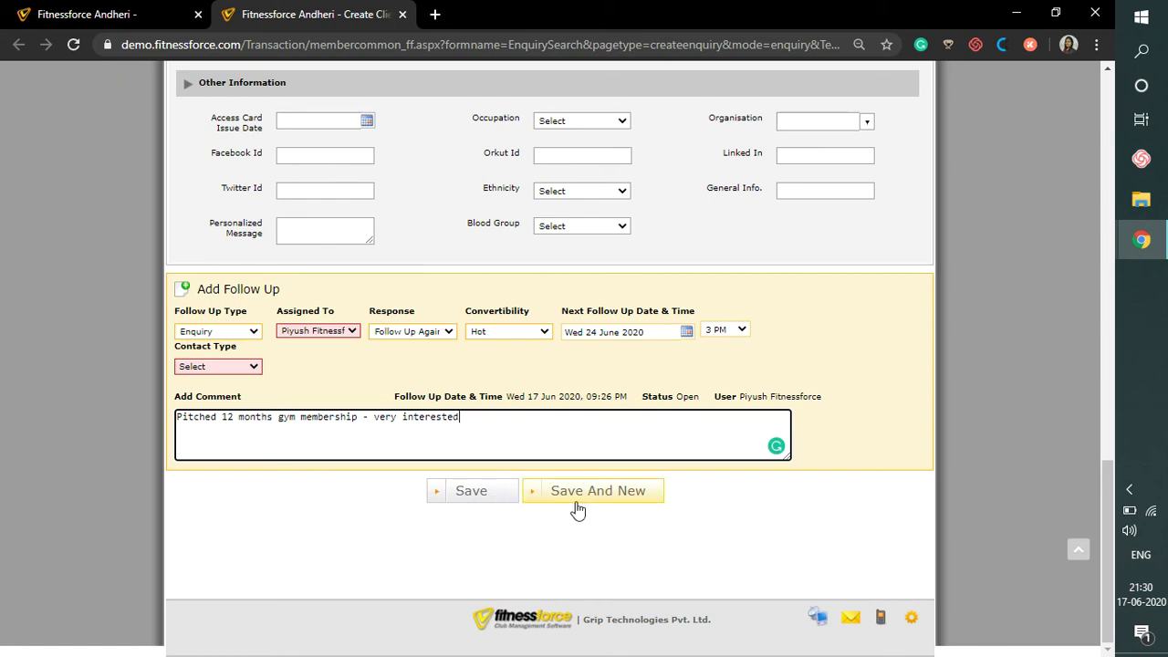
# - Resolve the missing contact type error by choosing Phone, then save the prospect
pyautogui.click(470, 491)
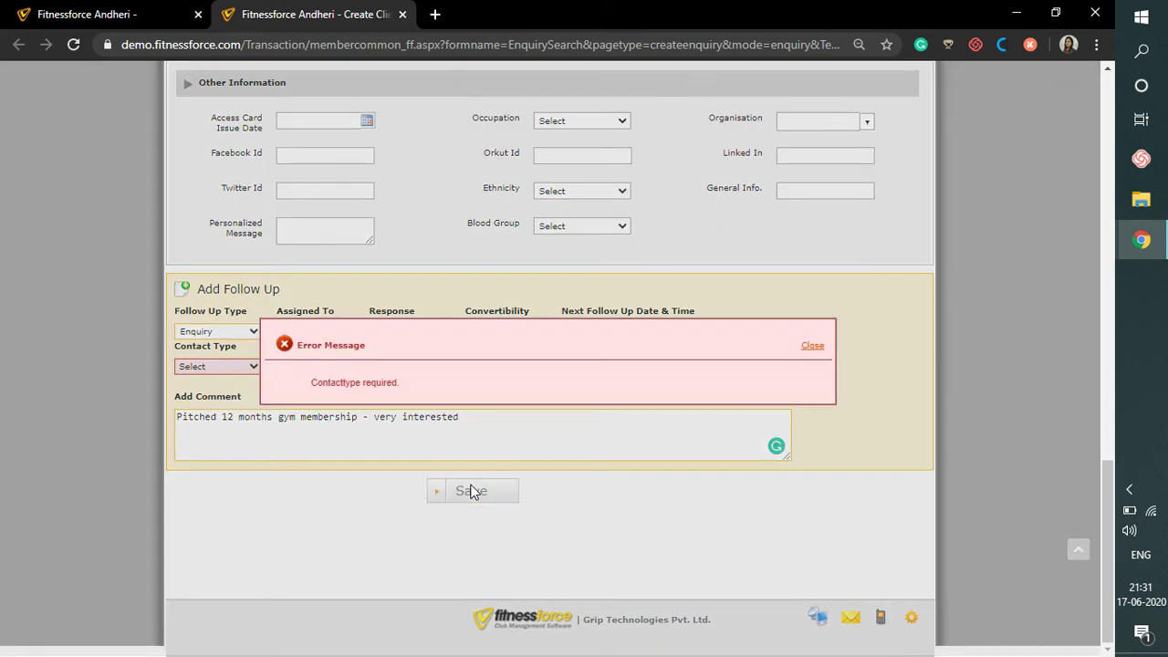
pyautogui.click(812, 347)
pyautogui.click(230, 367)
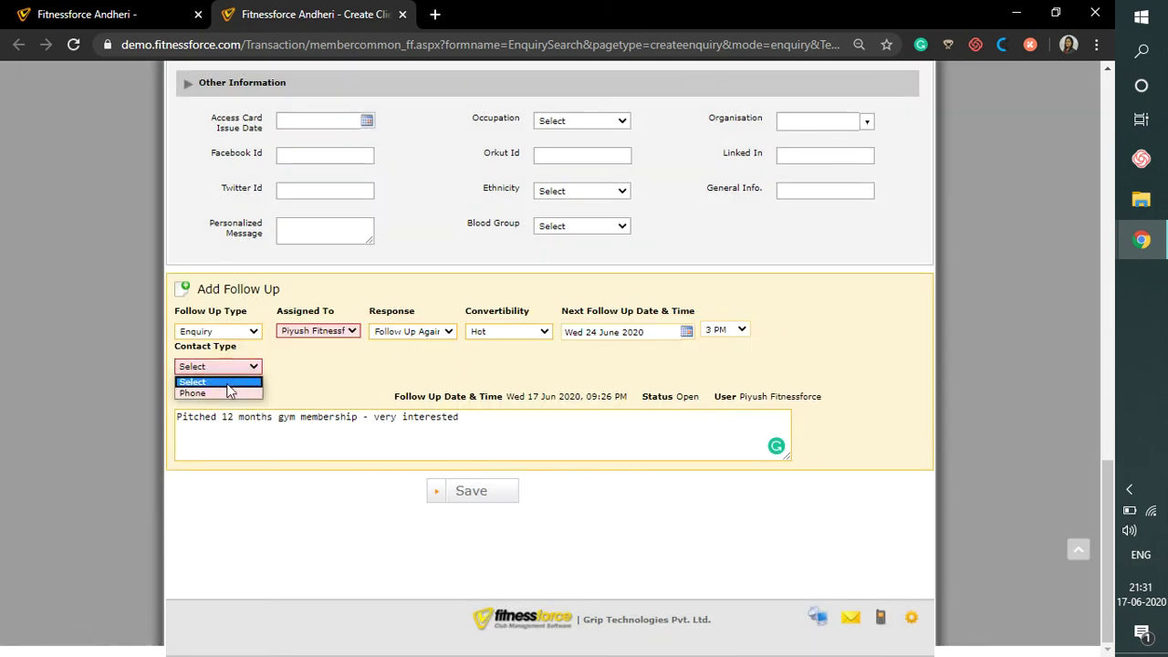
pyautogui.click(224, 394)
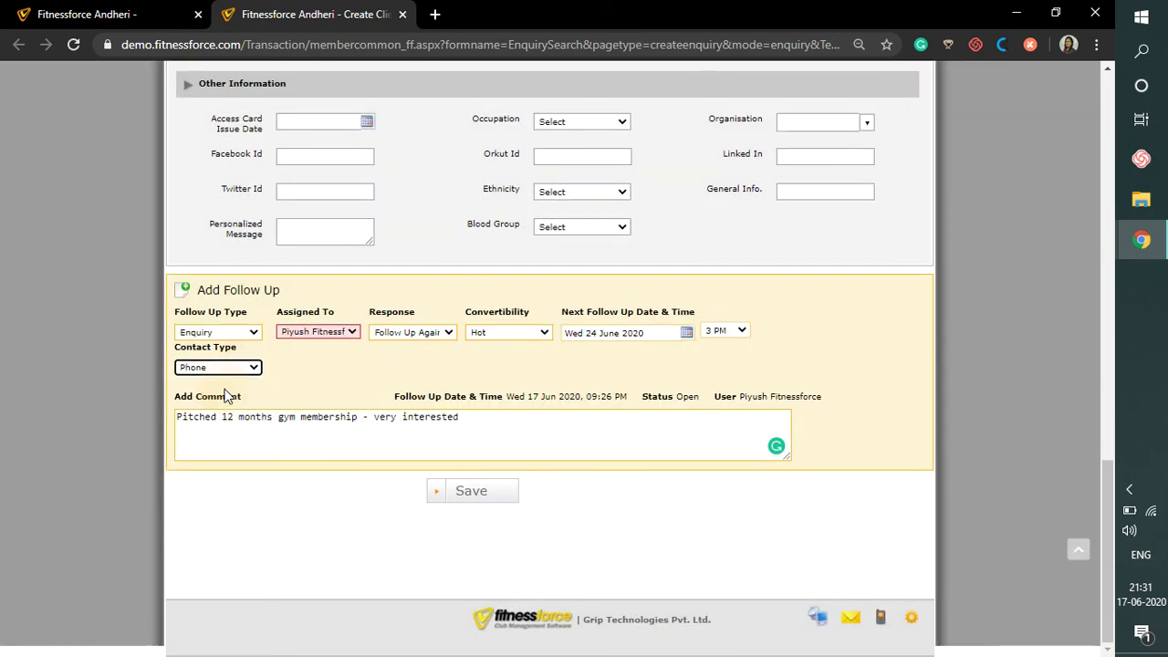
pyautogui.click(477, 490)
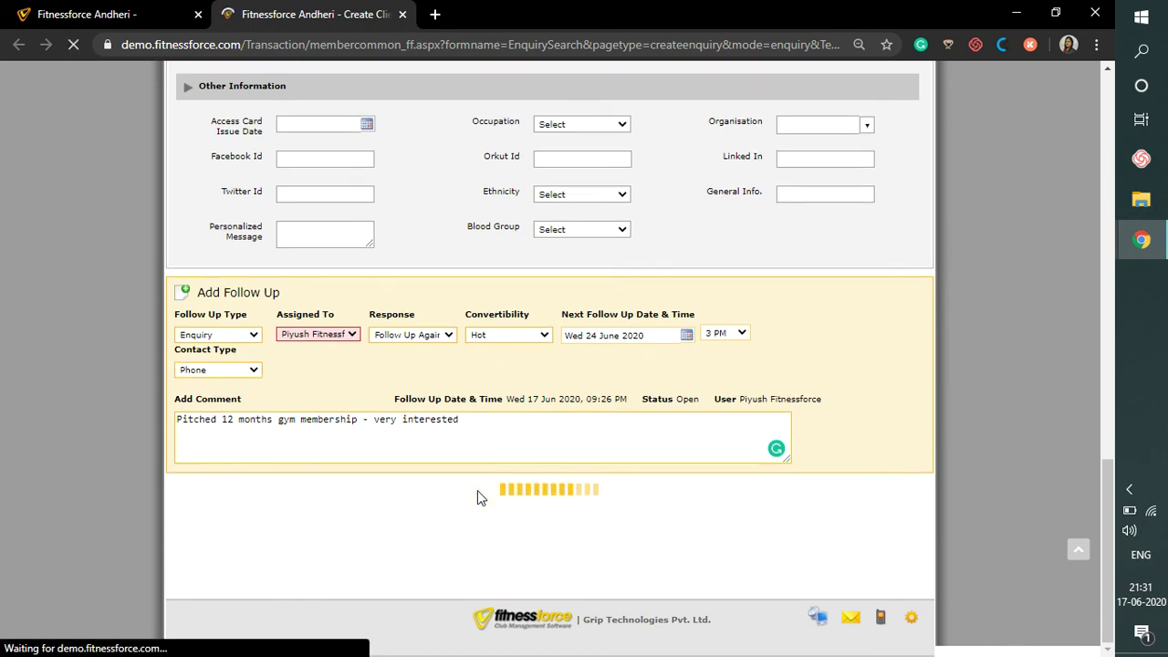